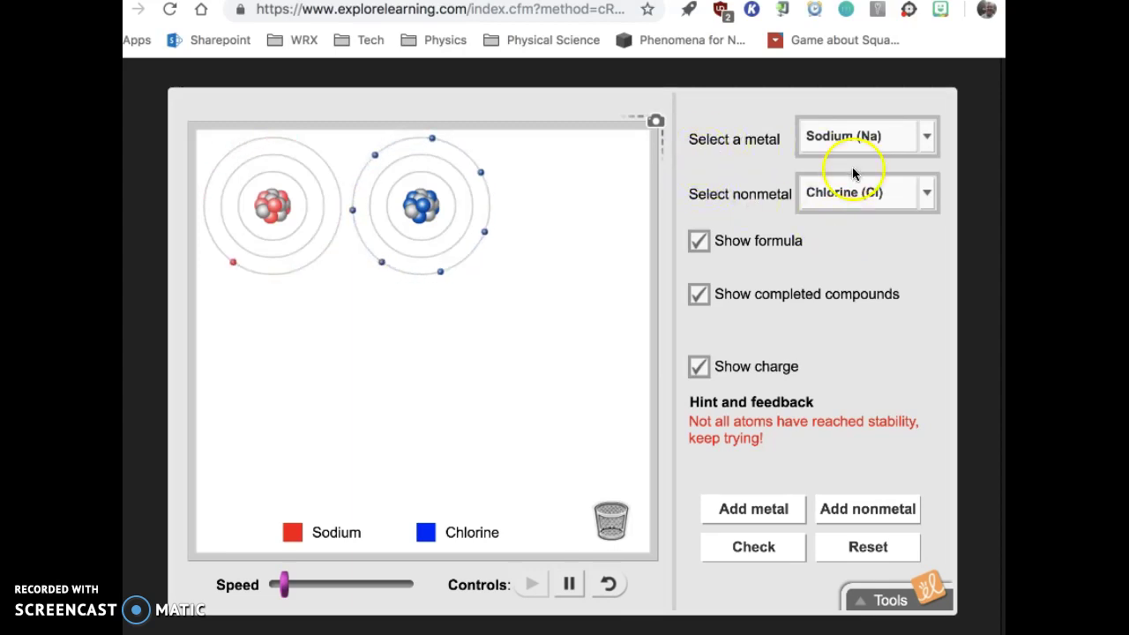
Keep Sodium as the metal and Chlorine as the nonmetal, and toggle the chemical formula display
{"action": "left_click", "coordinate": [923, 147]}
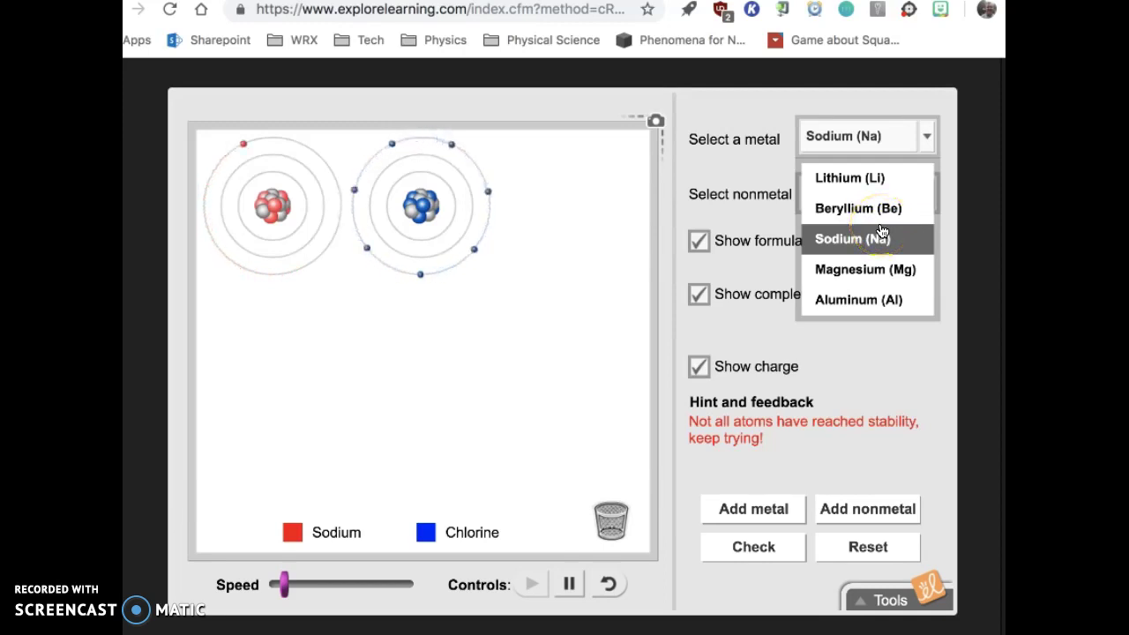
{"action": "left_click", "coordinate": [774, 263]}
{"action": "left_click", "coordinate": [924, 194]}
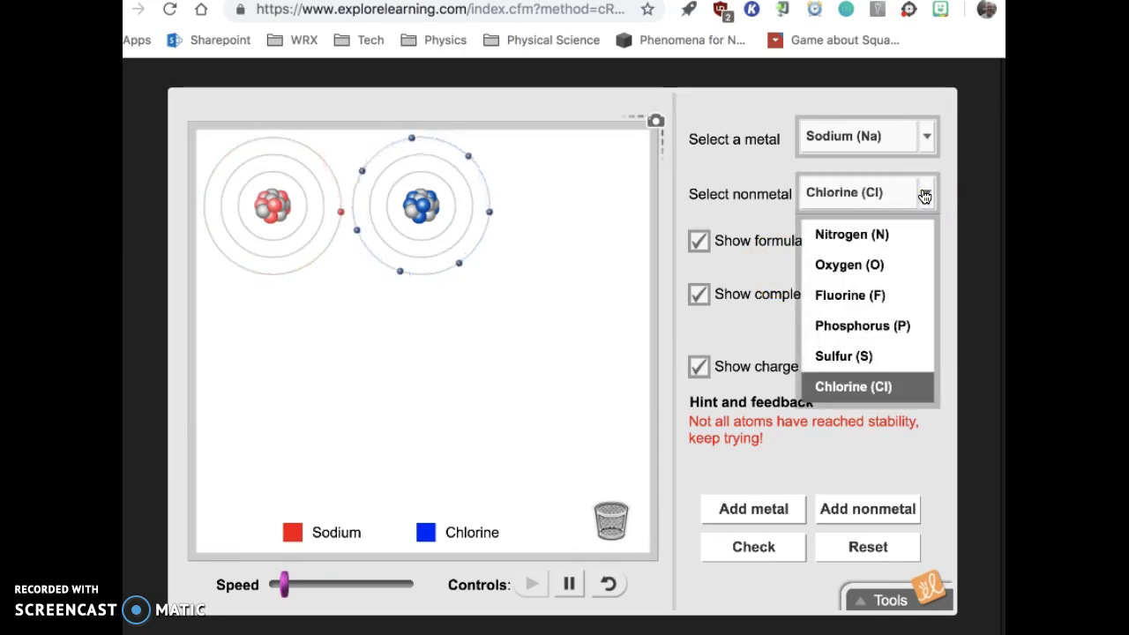
{"action": "left_click", "coordinate": [742, 351]}
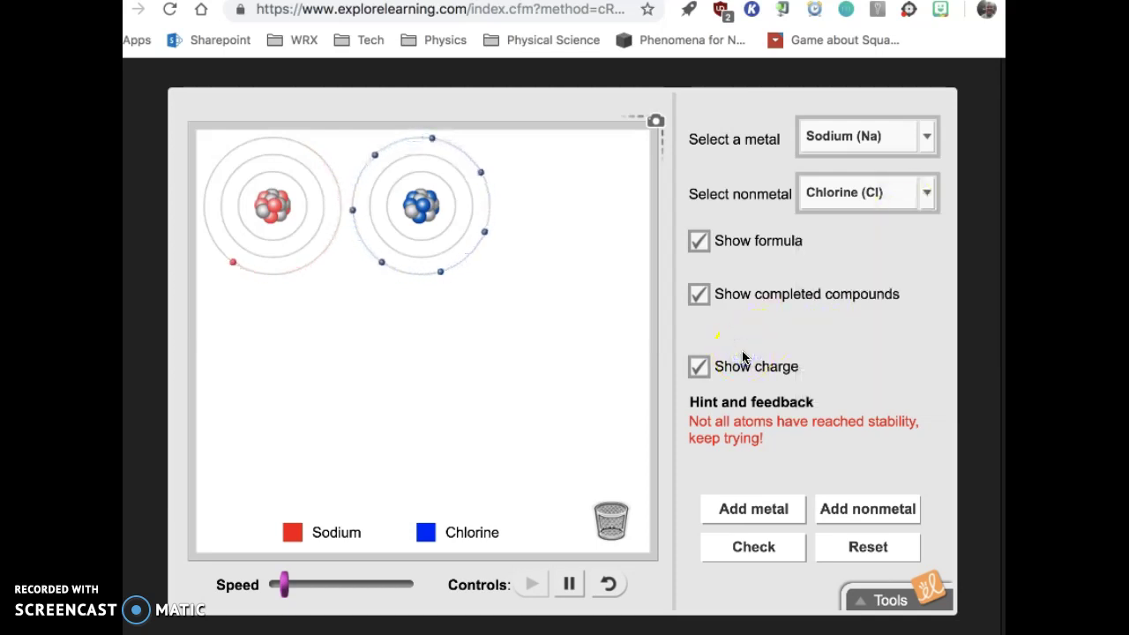
{"action": "left_click", "coordinate": [722, 244]}
{"action": "left_click", "coordinate": [717, 238]}
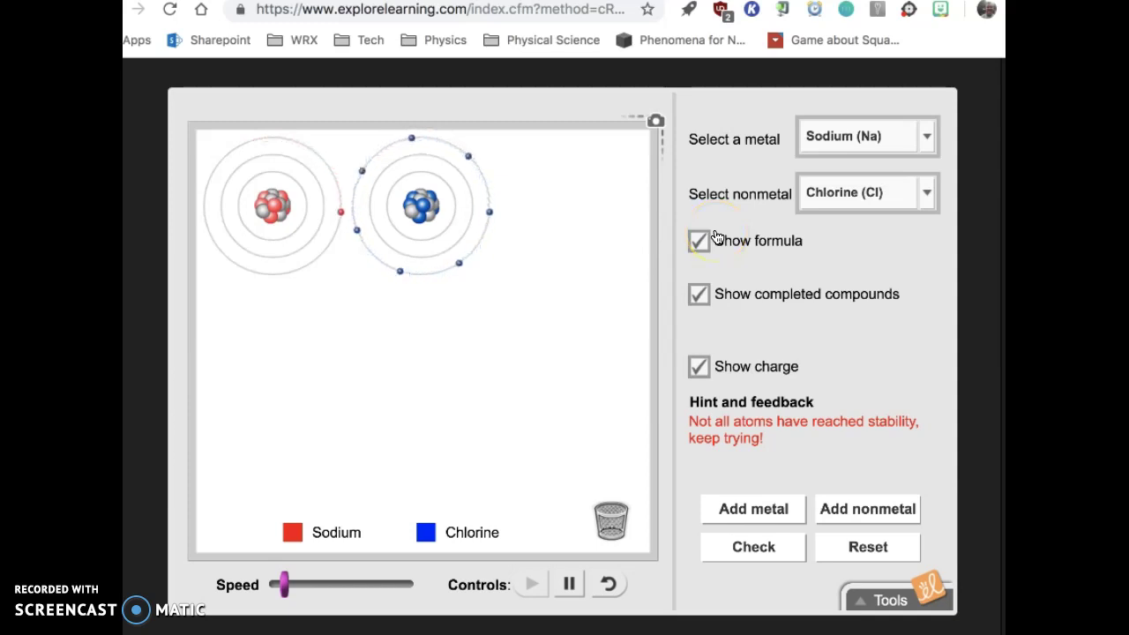
{"action": "left_click", "coordinate": [694, 244]}
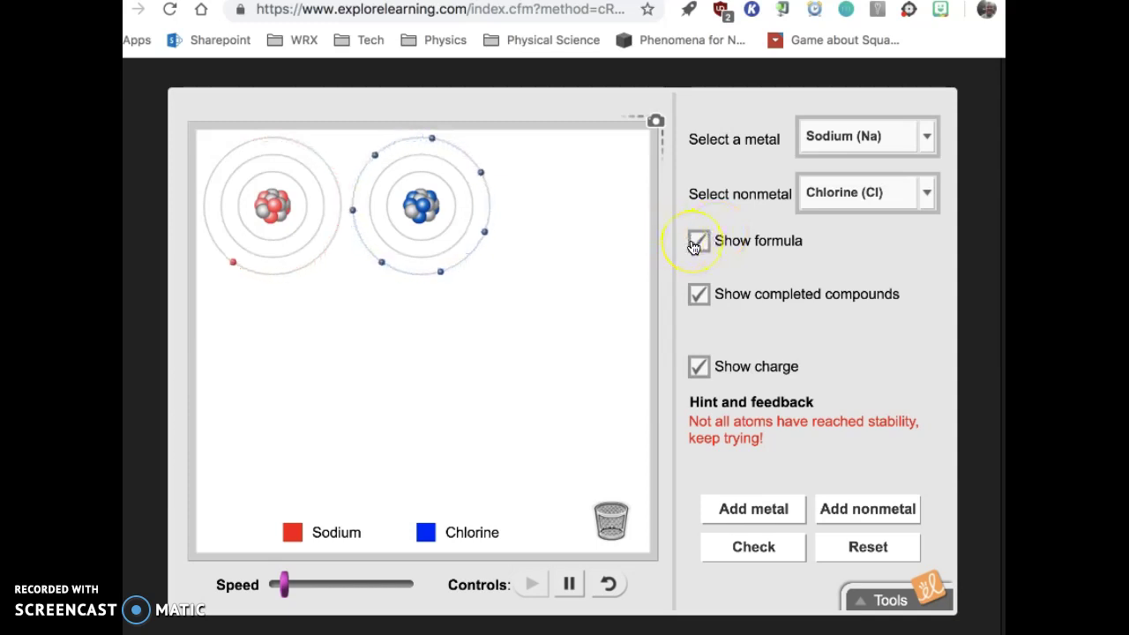
{"action": "left_click", "coordinate": [731, 306]}
Reset the simulation and pause the orbiting electrons
{"action": "left_click", "coordinate": [854, 534]}
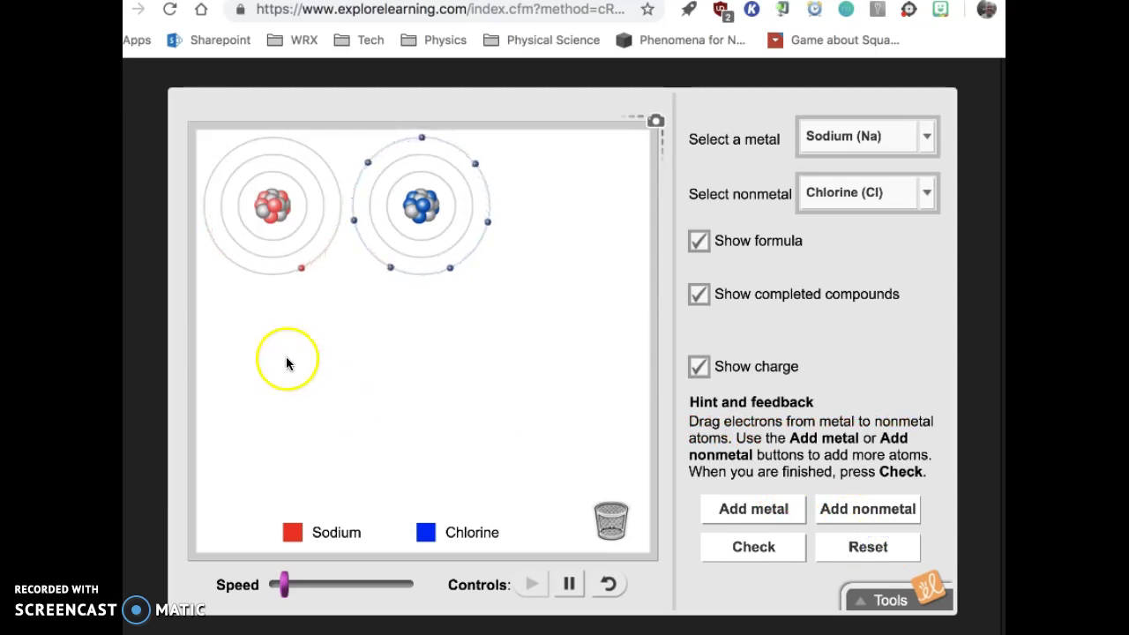
{"action": "left_click", "coordinate": [569, 584]}
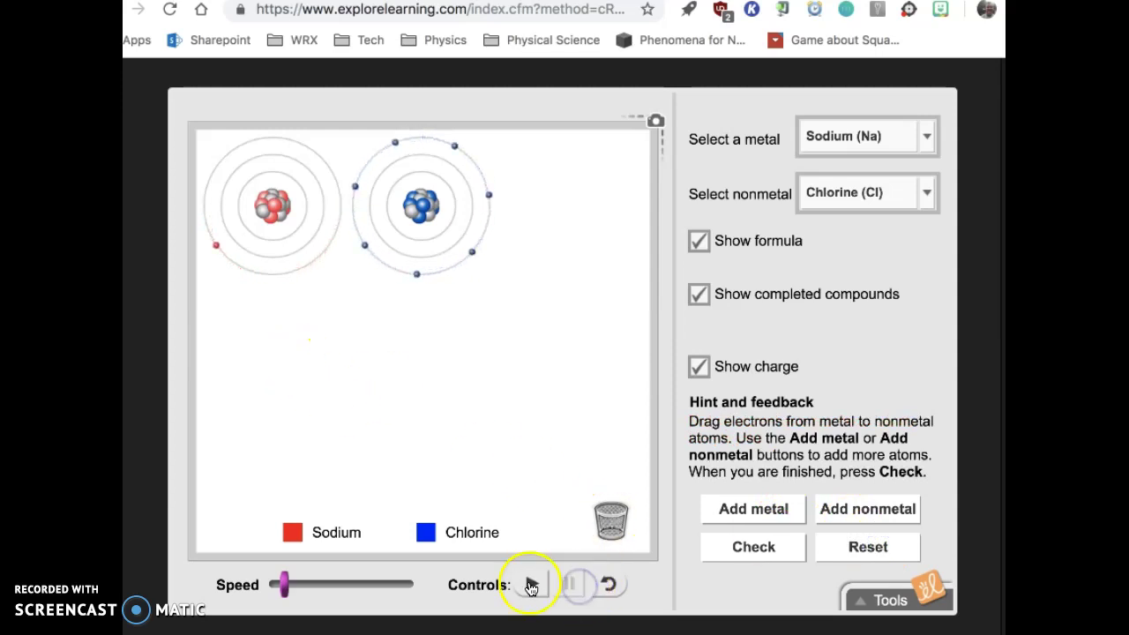
{"action": "left_click", "coordinate": [531, 586]}
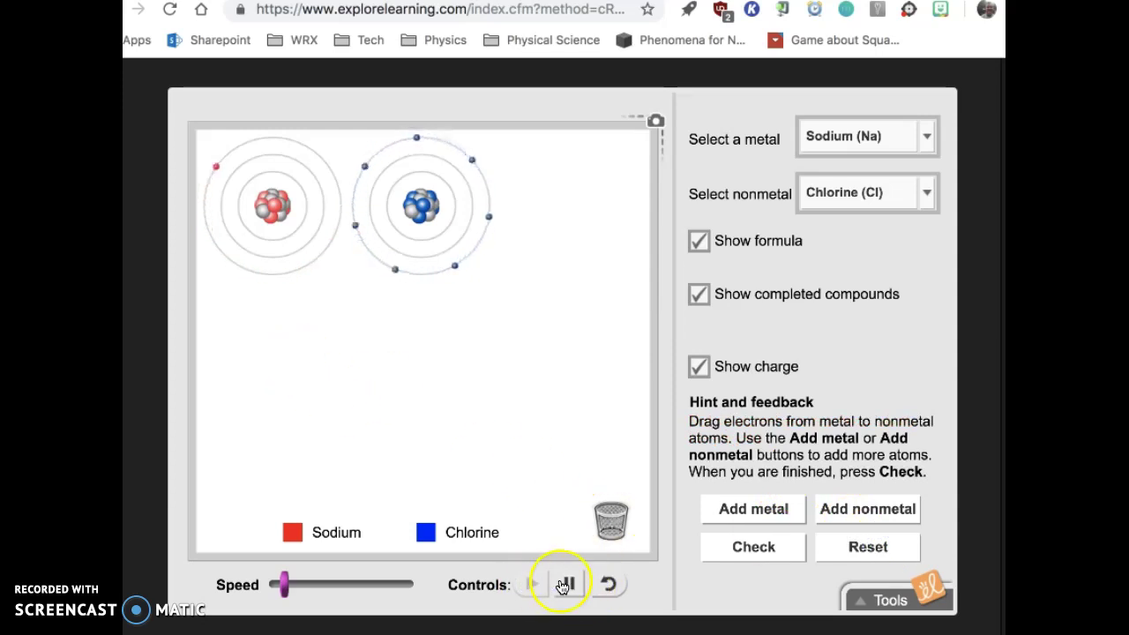
{"action": "left_click", "coordinate": [565, 585]}
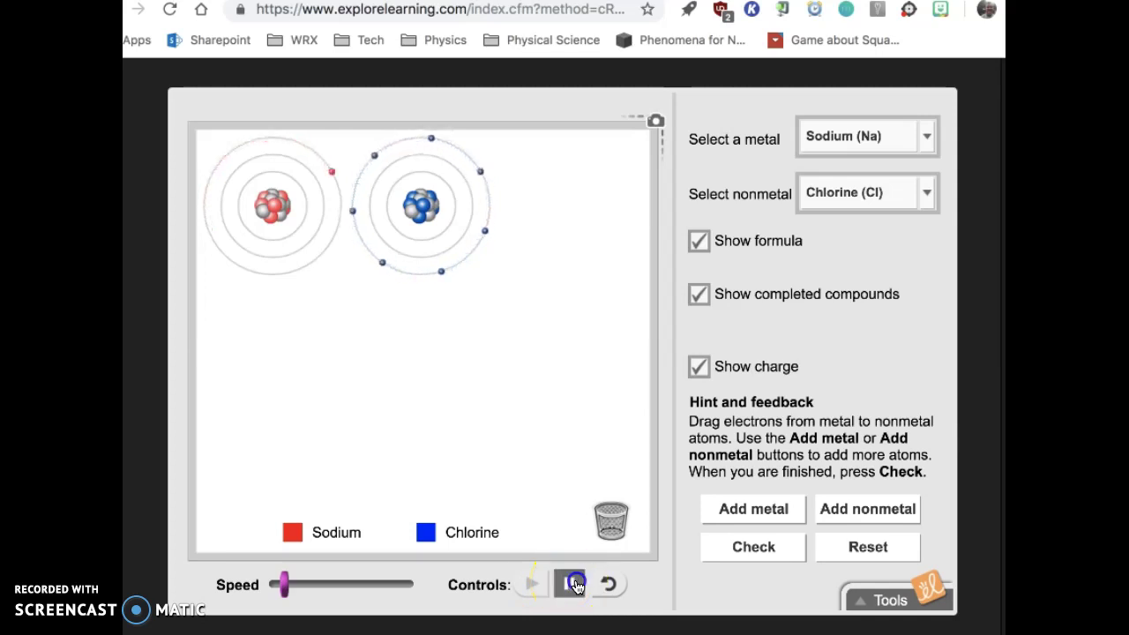
Move sodium's outer electron onto chlorine, making Na+ and Cl- ions that form NaCl
{"action": "left_click_drag", "start_coordinate": [331, 171], "coordinate": [359, 180]}
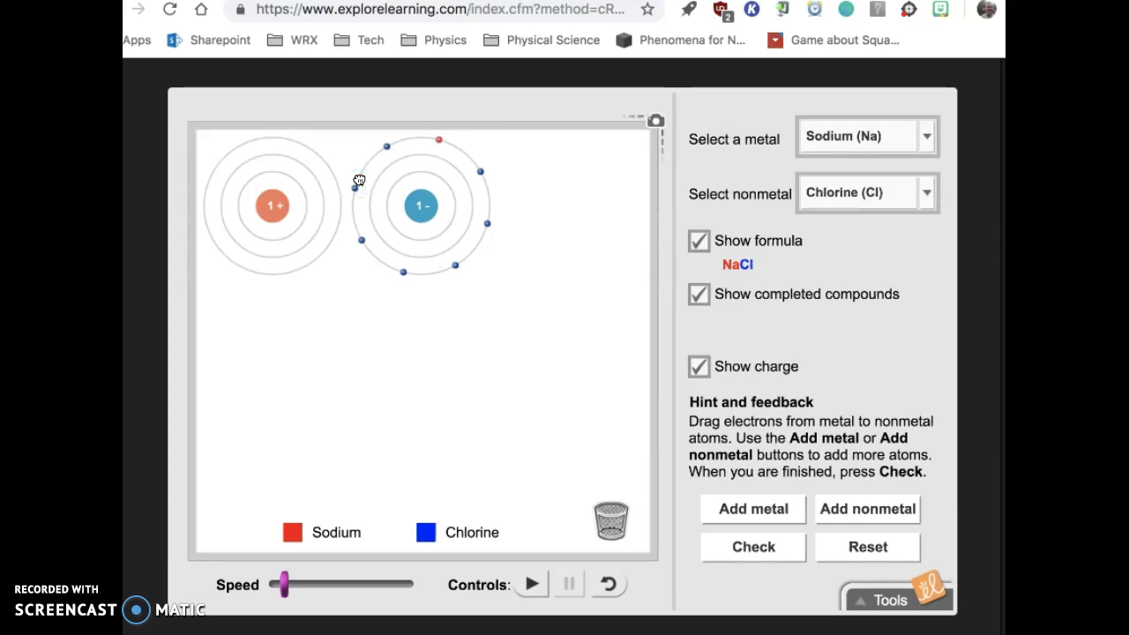
{"action": "left_click", "coordinate": [308, 189]}
{"action": "left_click", "coordinate": [353, 181]}
{"action": "left_click", "coordinate": [274, 216]}
{"action": "left_click", "coordinate": [457, 168]}
{"action": "left_click", "coordinate": [371, 164]}
{"action": "left_click", "coordinate": [255, 193]}
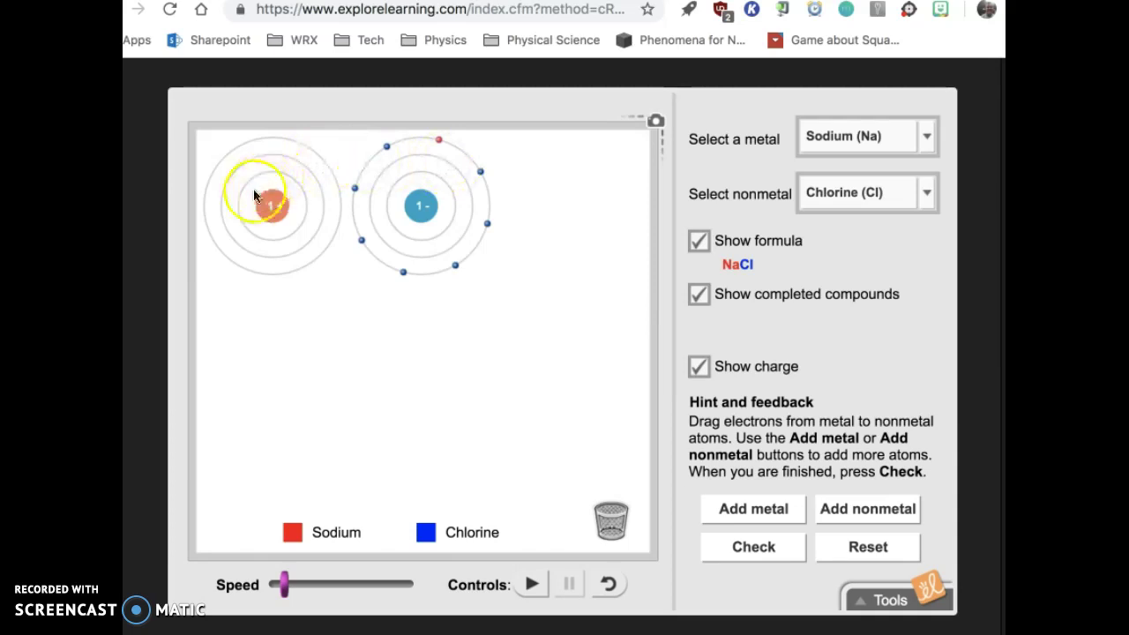
{"action": "left_click", "coordinate": [309, 211]}
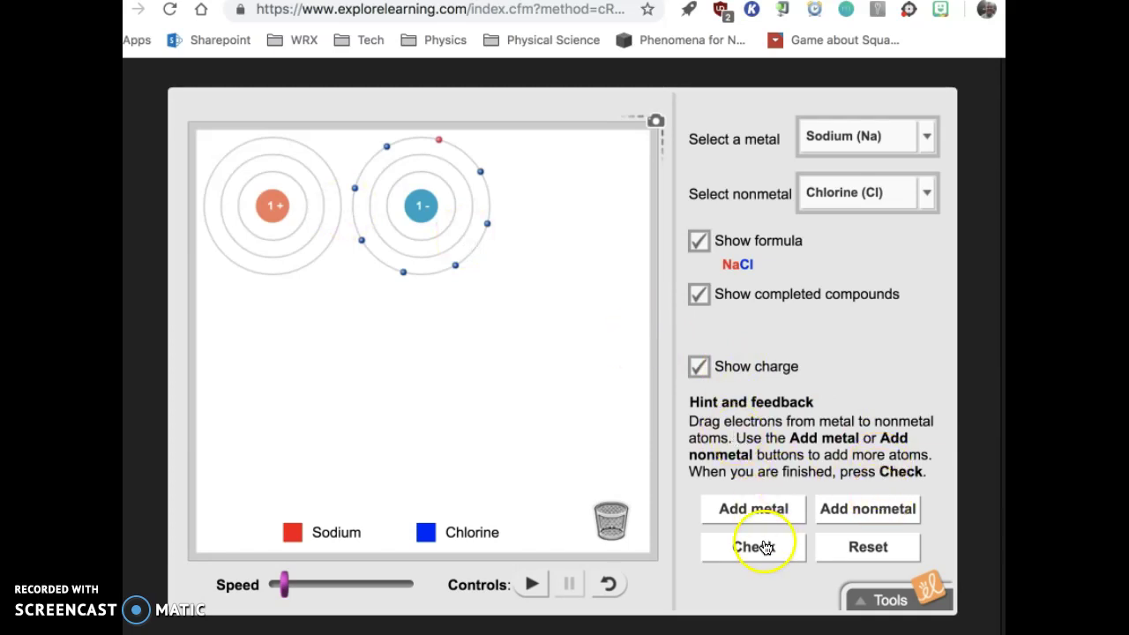
Confirm NaCl is stable, then restore neutral sodium and chlorine atoms
{"action": "left_click", "coordinate": [758, 549]}
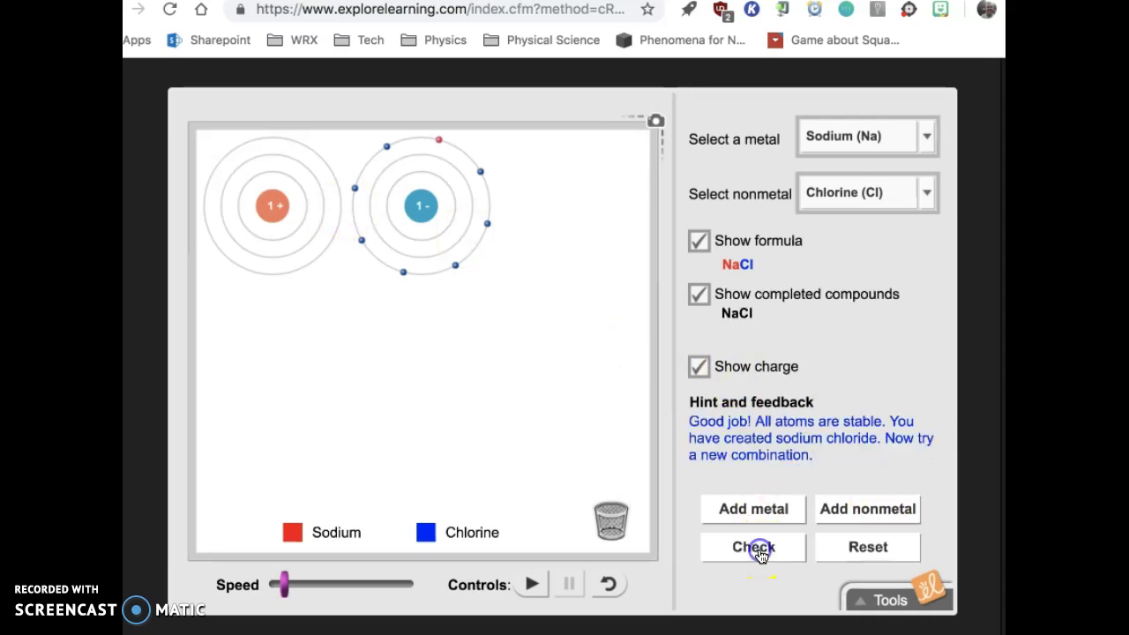
{"action": "left_click", "coordinate": [607, 584]}
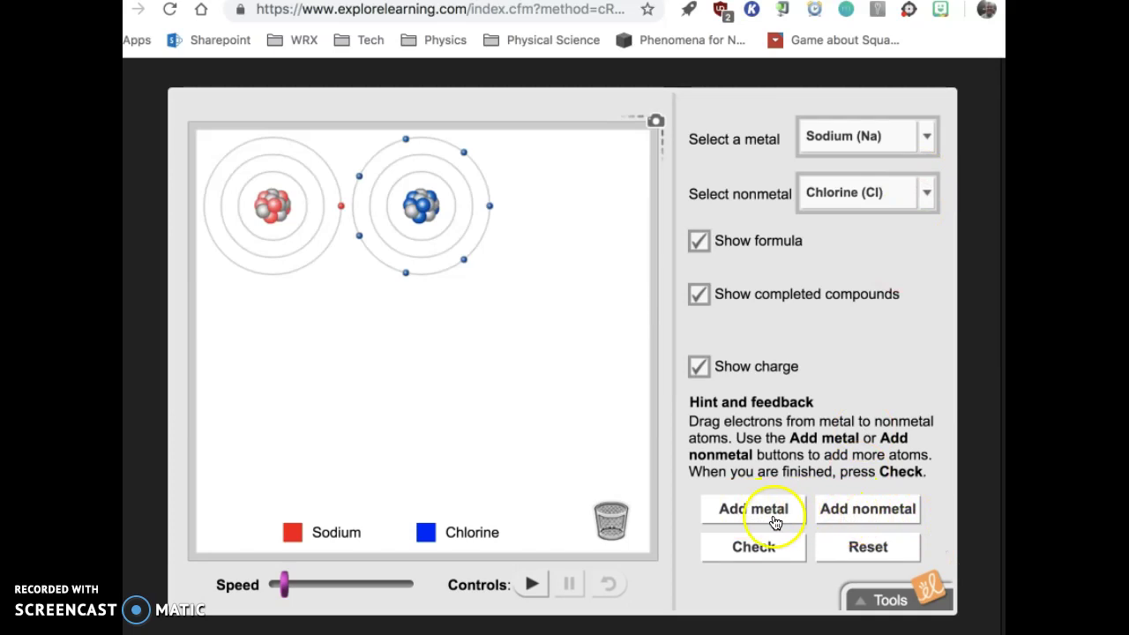
Add a second chlorine, give sodium's electron to the first, and check that NaCl2 is unstable
{"action": "left_click", "coordinate": [857, 512]}
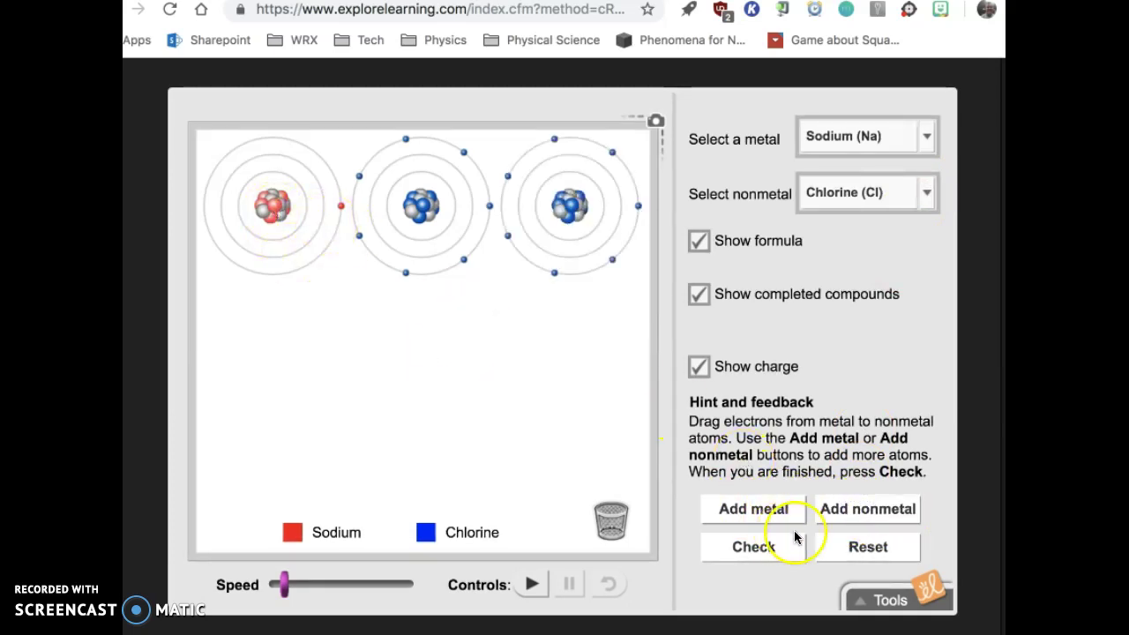
{"action": "left_click_drag", "start_coordinate": [339, 207], "coordinate": [352, 204]}
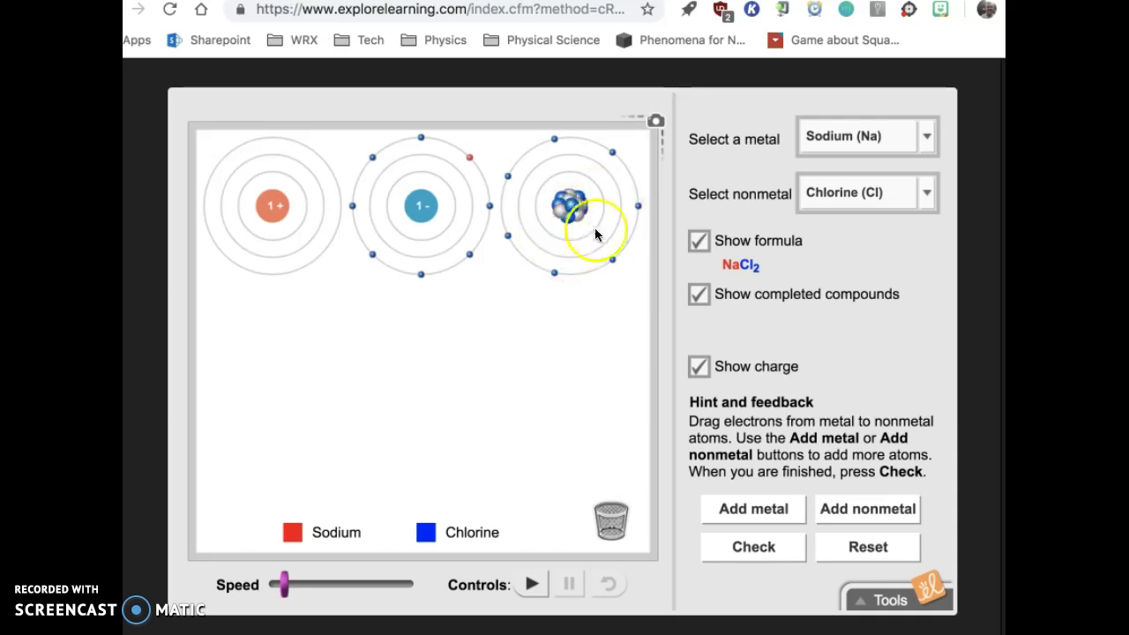
{"action": "left_click", "coordinate": [730, 549]}
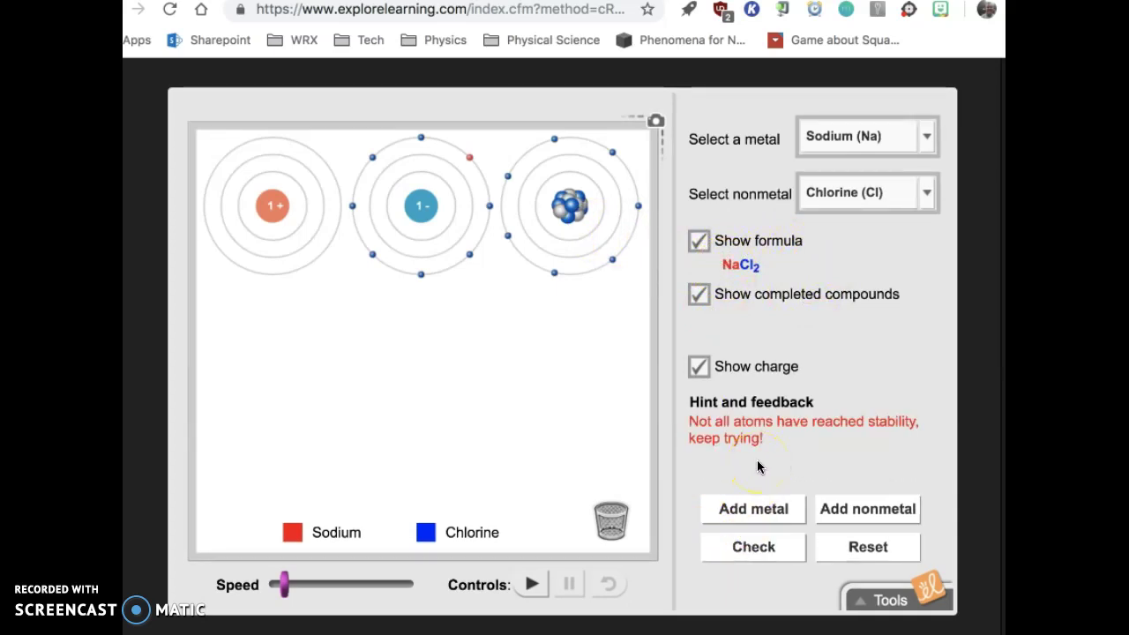
Add another sodium atom and give its electron to the second chlorine
{"action": "left_click", "coordinate": [776, 518]}
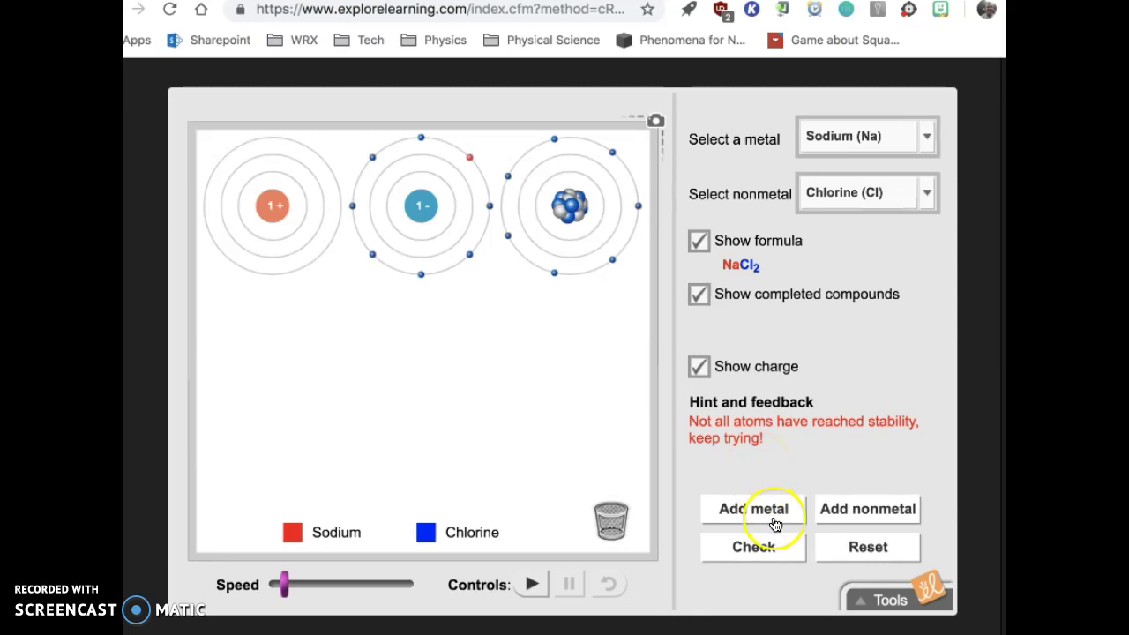
{"action": "left_click_drag", "start_coordinate": [344, 369], "coordinate": [574, 285]}
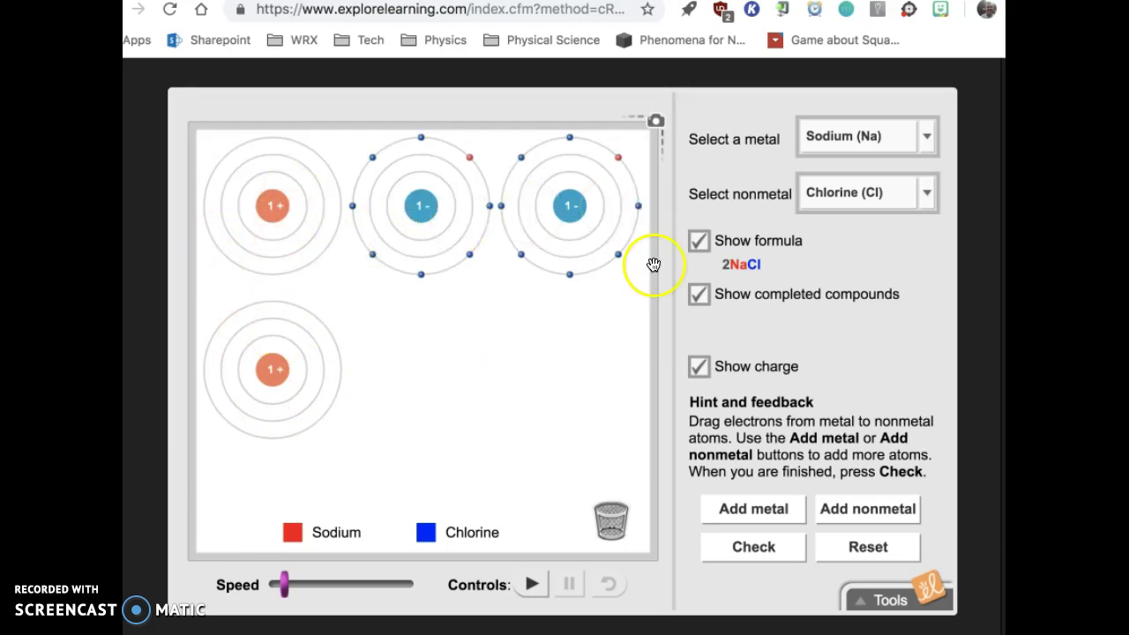
{"action": "left_click", "coordinate": [532, 586]}
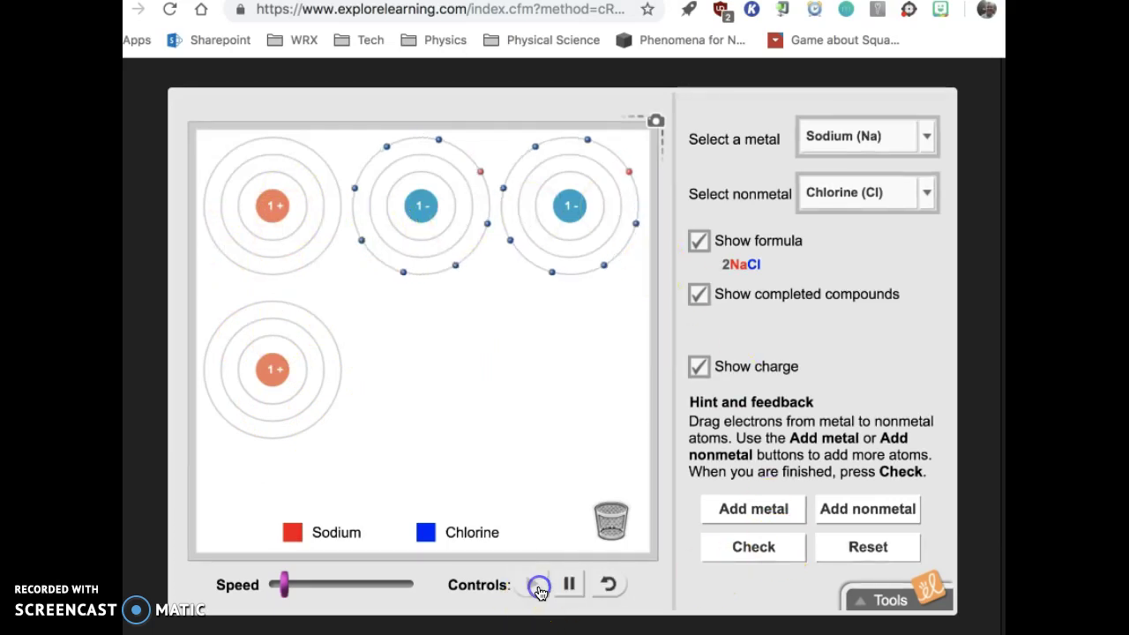
Check stability, pause the sodium chloride model, and reset the water atoms to separate atoms
{"action": "left_click", "coordinate": [760, 546]}
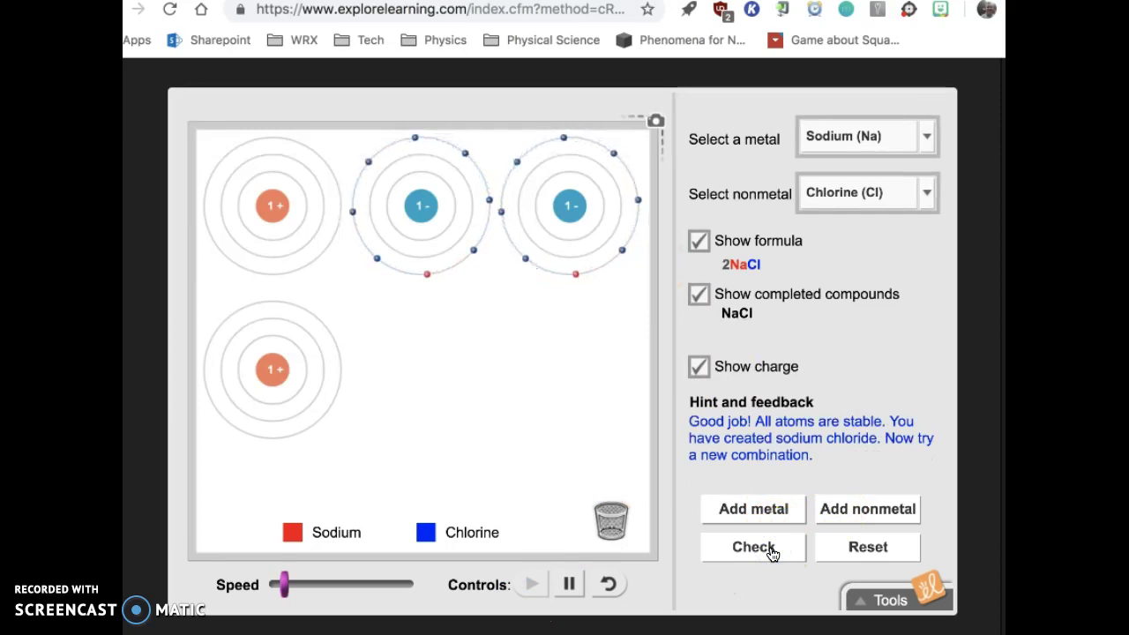
{"action": "left_click", "coordinate": [570, 584]}
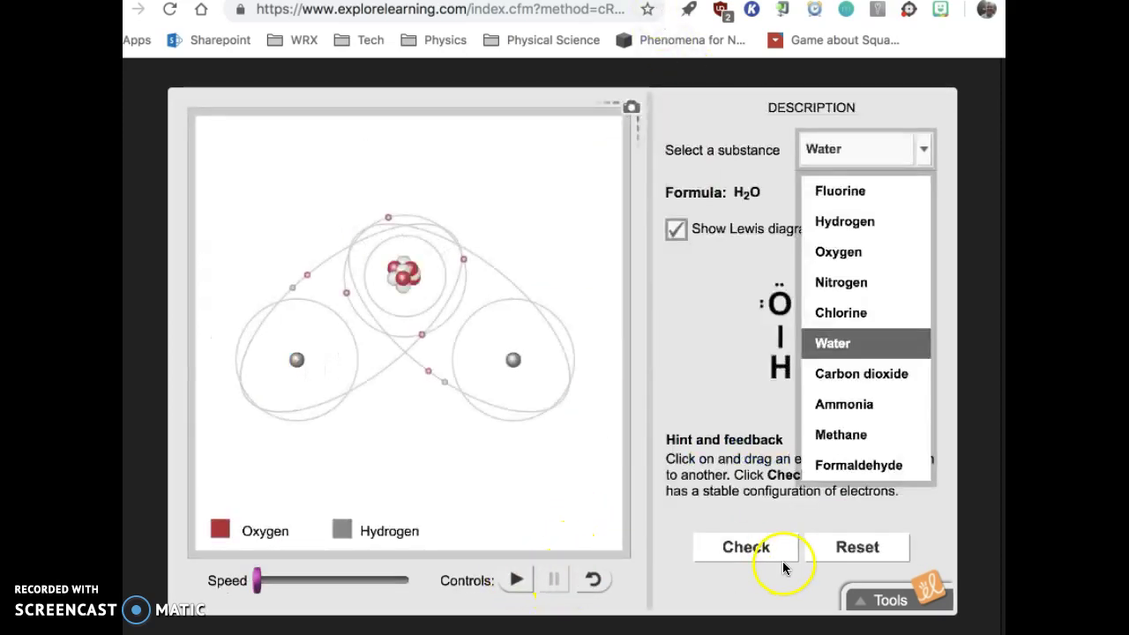
{"action": "left_click", "coordinate": [839, 545]}
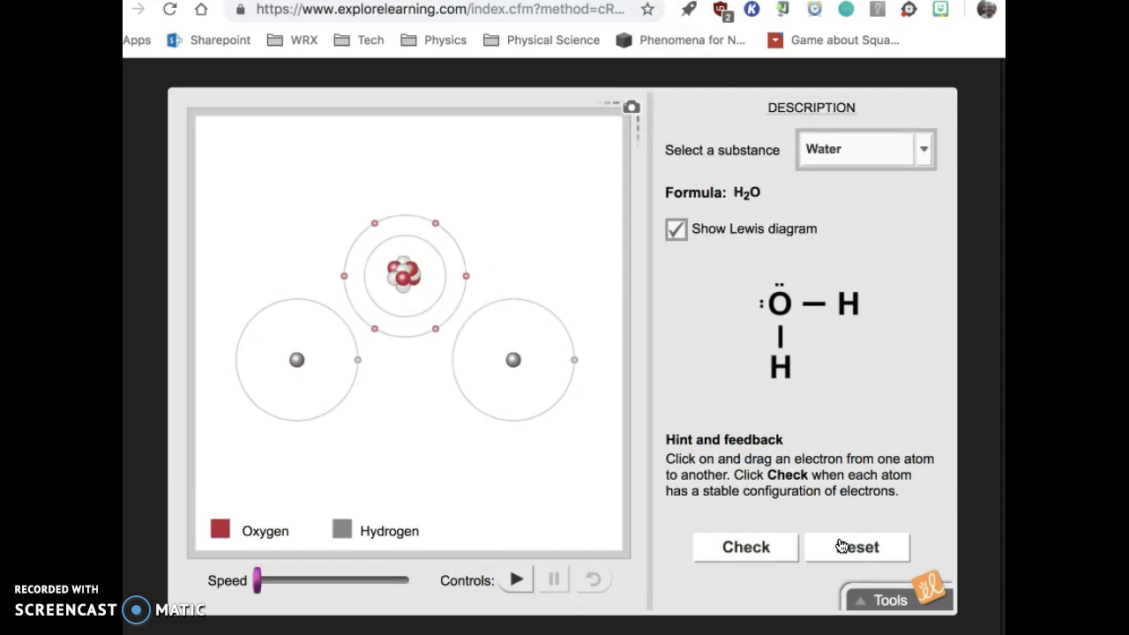
Select Hydrogen (H2) as the substance, then reopen the substance list
{"action": "left_click", "coordinate": [922, 149]}
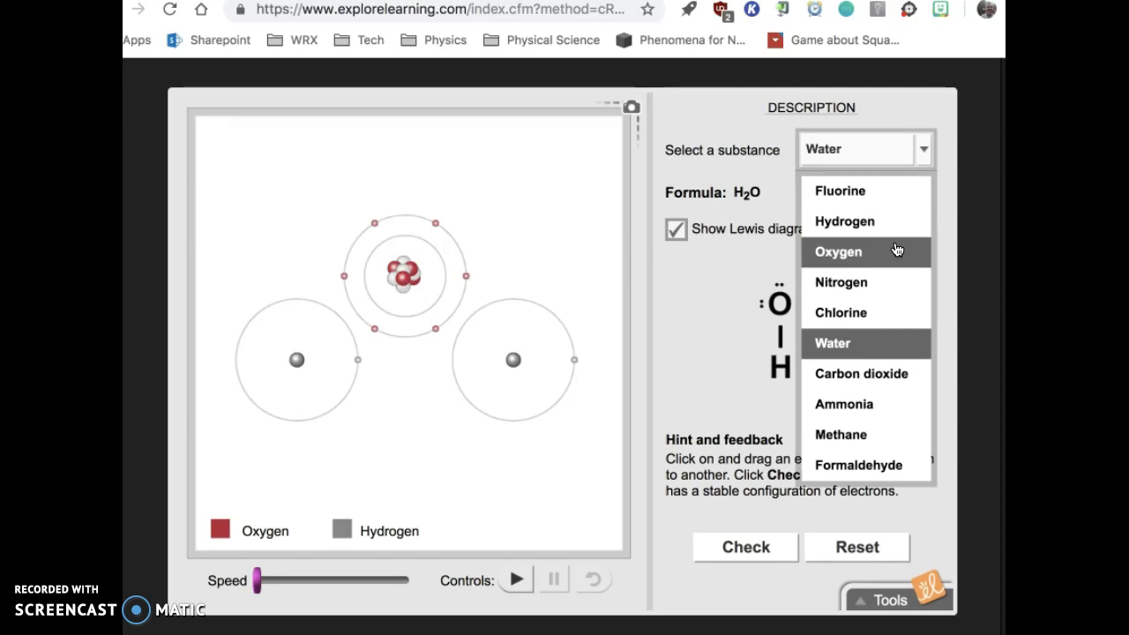
{"action": "left_click", "coordinate": [893, 217]}
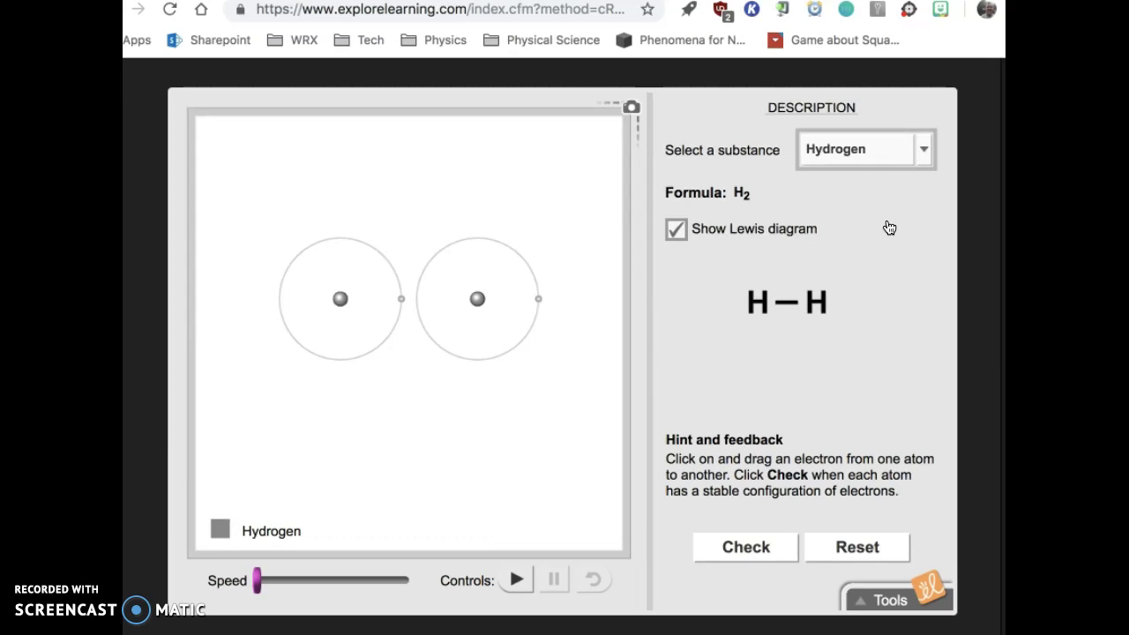
{"action": "left_click", "coordinate": [921, 151]}
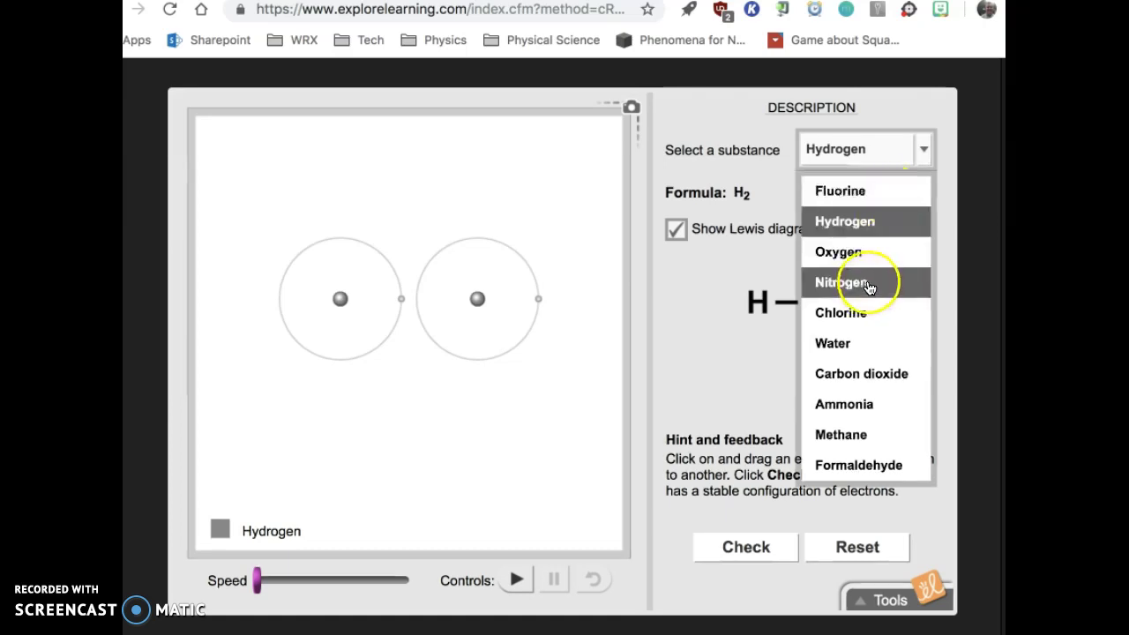
Reselect Water, share both hydrogens' electrons with oxygen, and start the simulation
{"action": "left_click", "coordinate": [860, 343]}
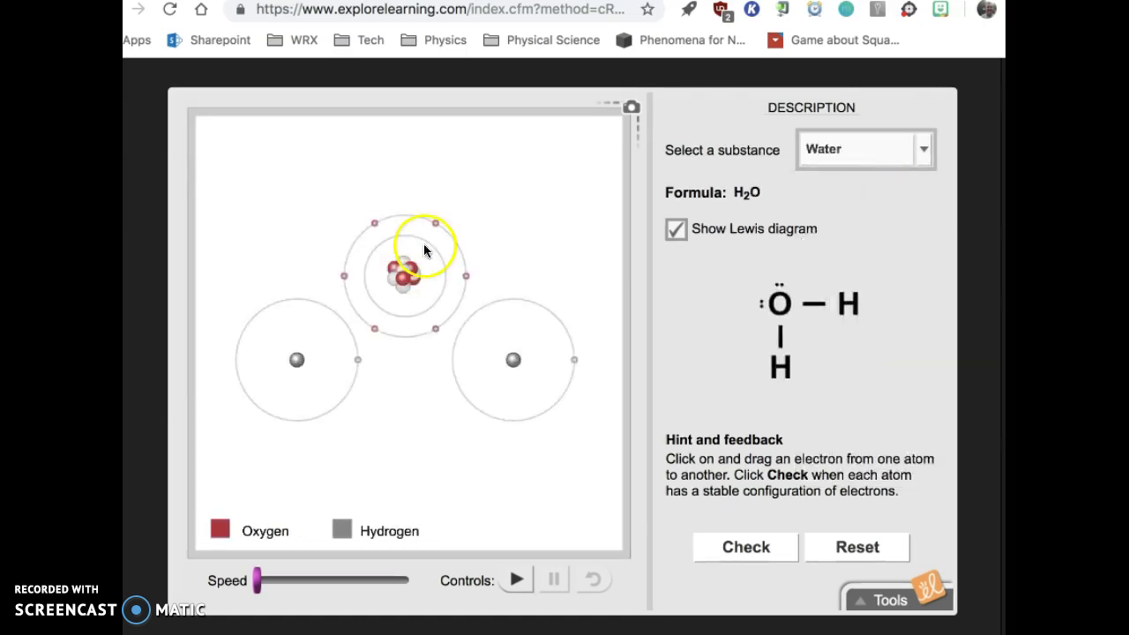
{"action": "left_click", "coordinate": [357, 367]}
{"action": "left_click_drag", "start_coordinate": [357, 367], "coordinate": [441, 260]}
{"action": "left_click", "coordinate": [584, 346]}
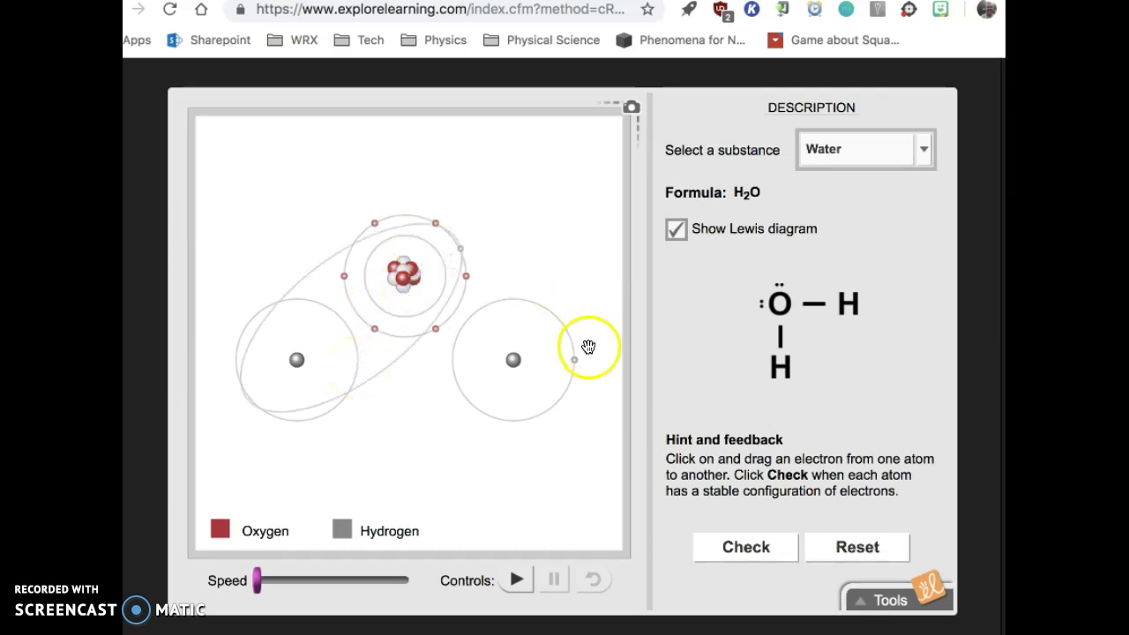
{"action": "left_click_drag", "start_coordinate": [575, 358], "coordinate": [403, 269]}
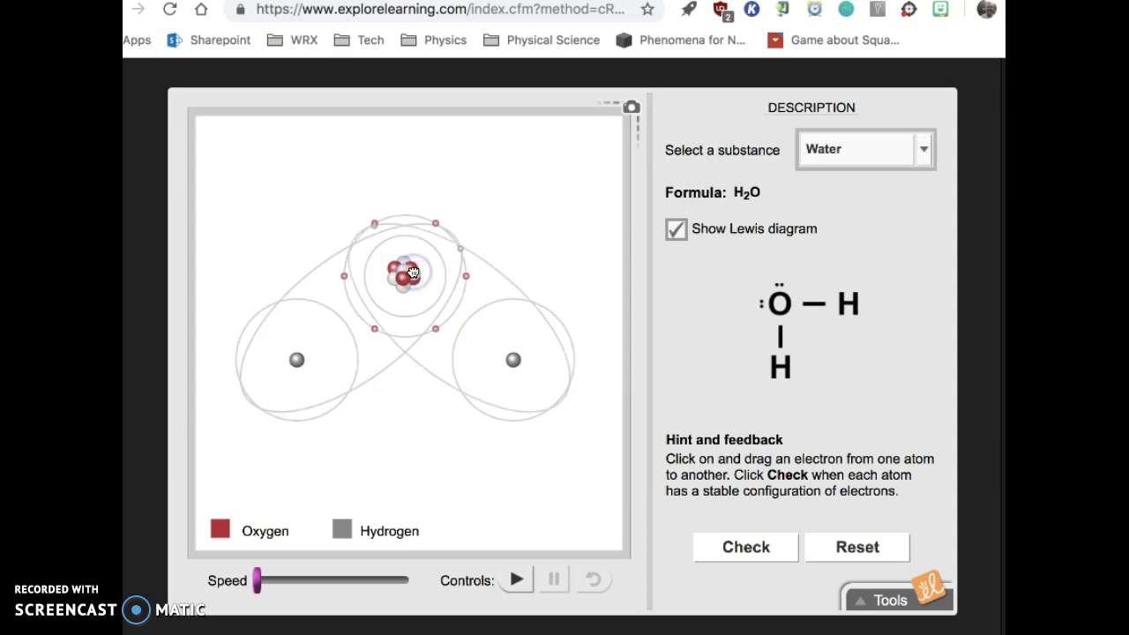
{"action": "left_click", "coordinate": [512, 361]}
{"action": "left_click", "coordinate": [518, 286]}
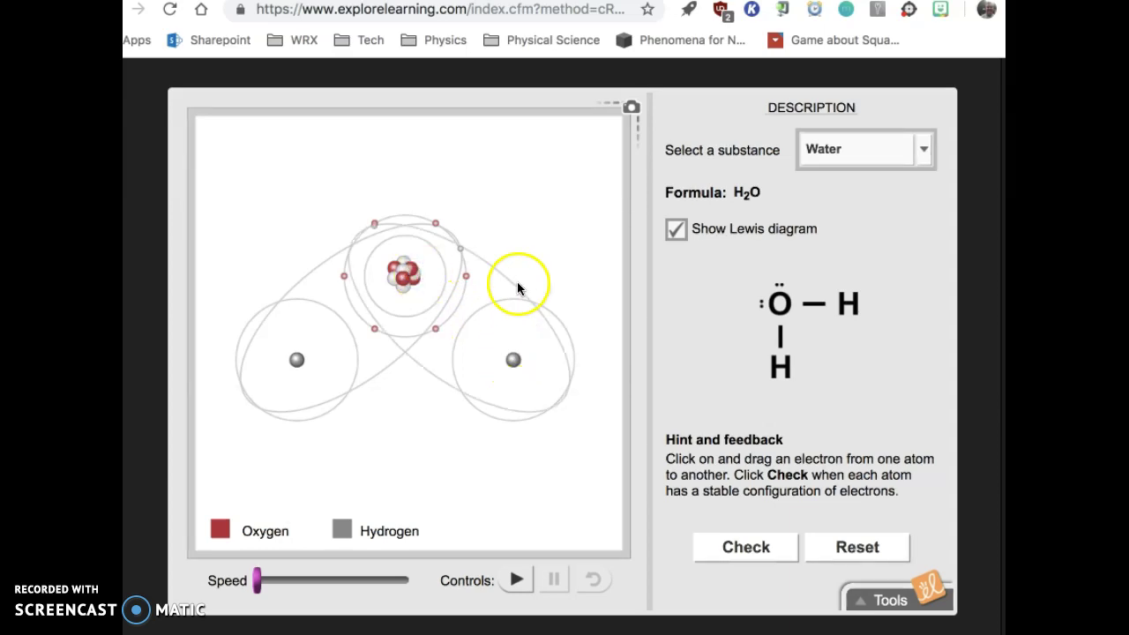
{"action": "left_click", "coordinate": [433, 327]}
{"action": "left_click", "coordinate": [424, 315]}
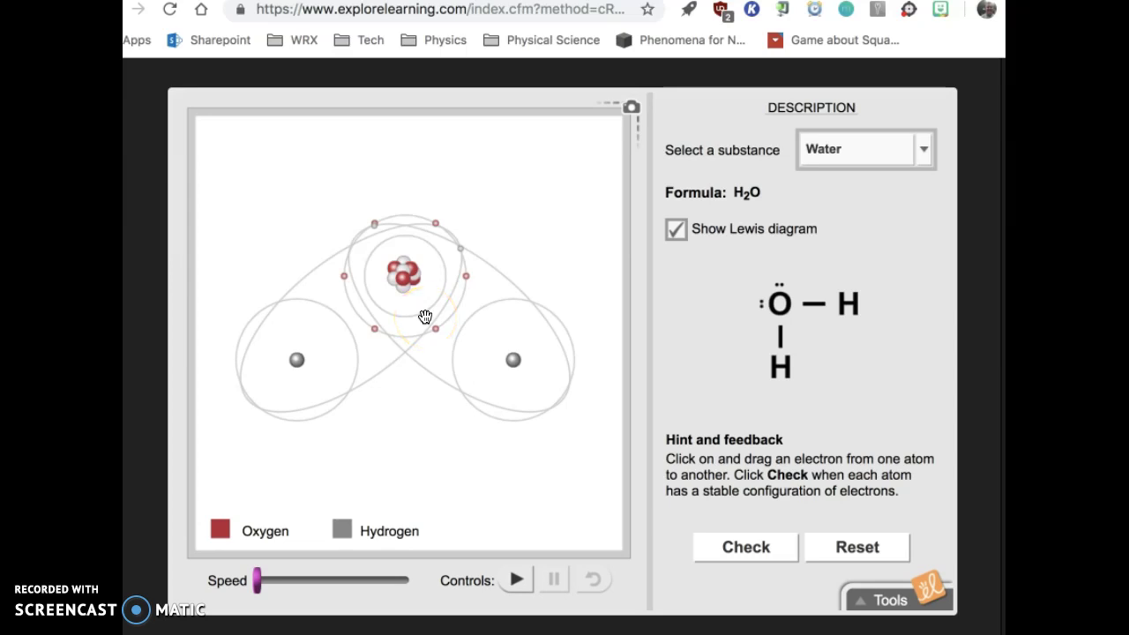
{"action": "left_click", "coordinate": [518, 579]}
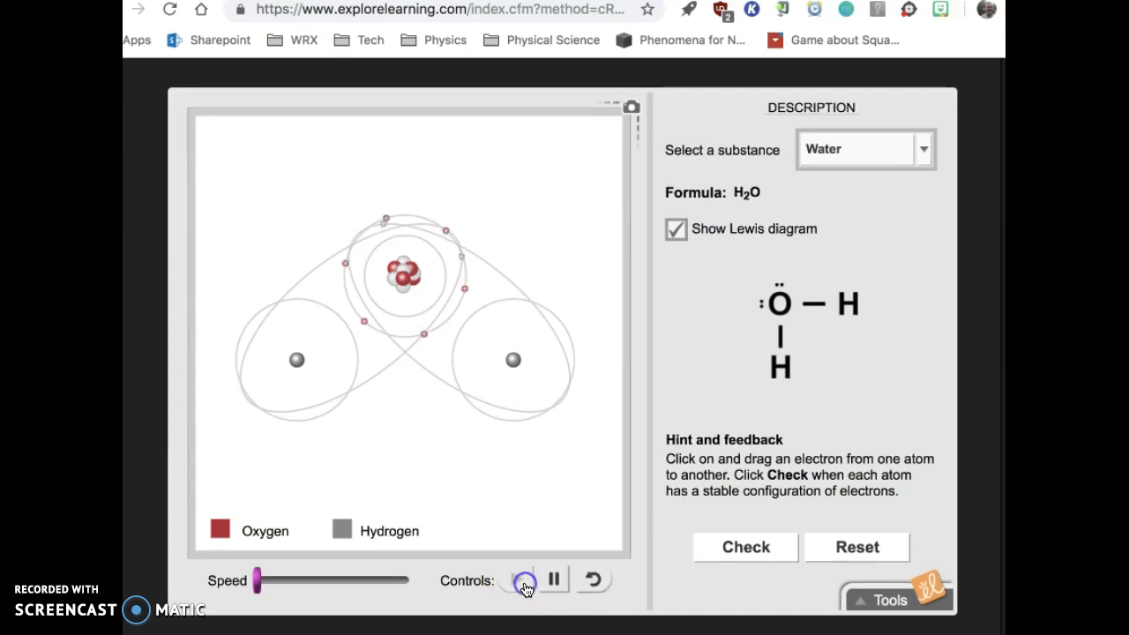
{"action": "left_click_drag", "start_coordinate": [504, 429], "coordinate": [499, 369]}
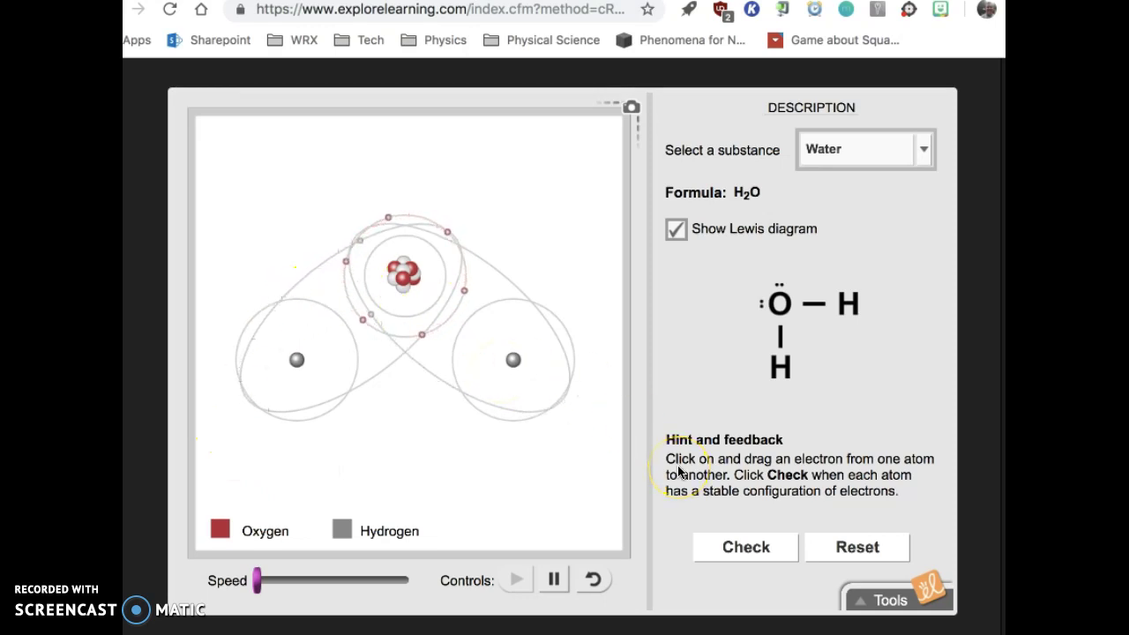
Pause the water simulation and check stability, which reports unstable atoms
{"action": "left_click", "coordinate": [553, 579]}
{"action": "left_click", "coordinate": [553, 580]}
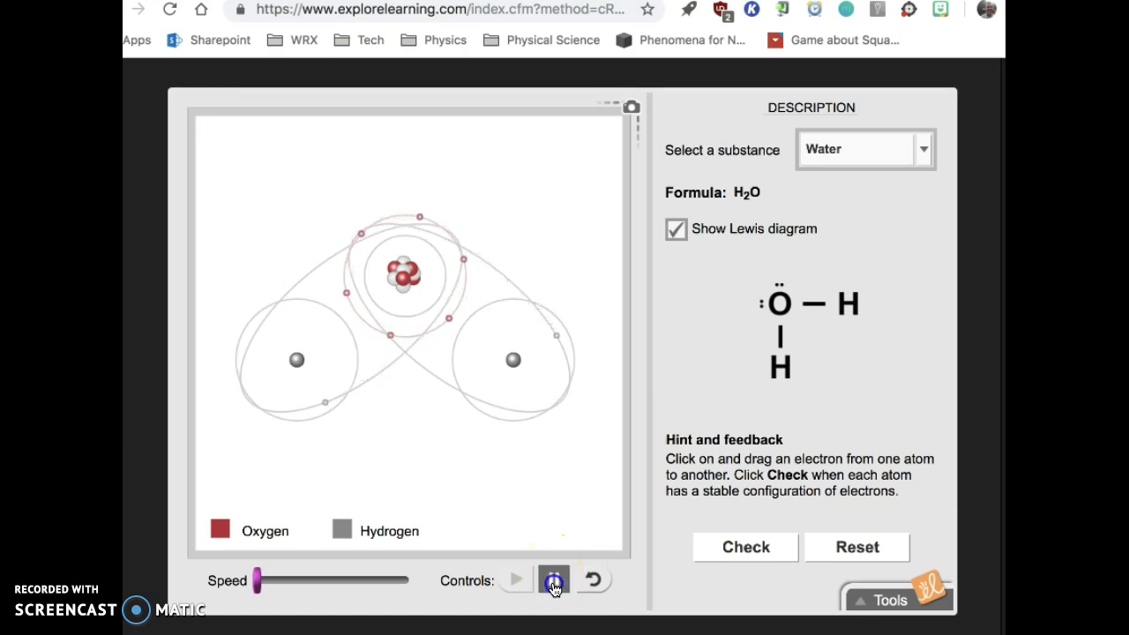
{"action": "left_click", "coordinate": [741, 545]}
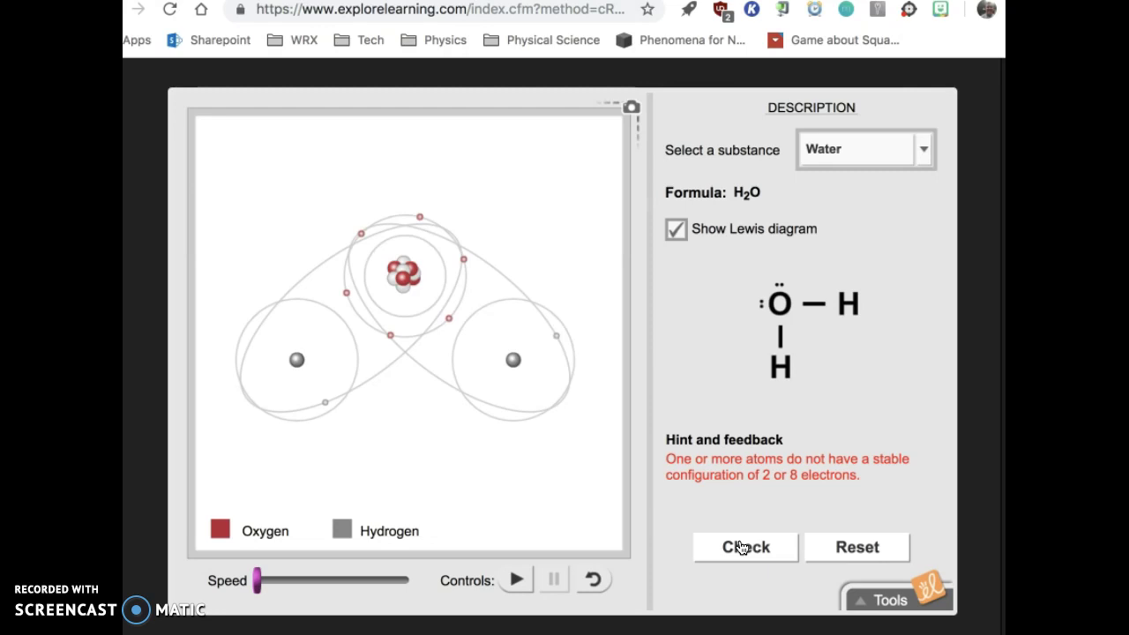
Share one oxygen electron back to each hydrogen to complete both bonds
{"action": "left_click", "coordinate": [583, 346]}
{"action": "left_click_drag", "start_coordinate": [560, 338], "coordinate": [533, 358]}
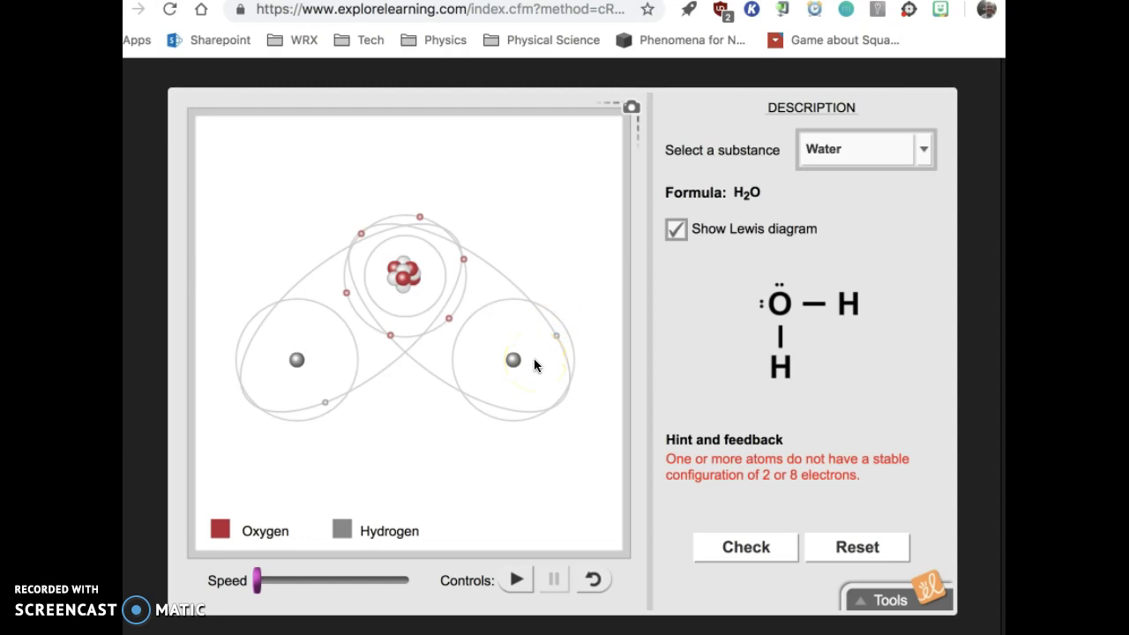
{"action": "left_click_drag", "start_coordinate": [449, 318], "coordinate": [522, 361]}
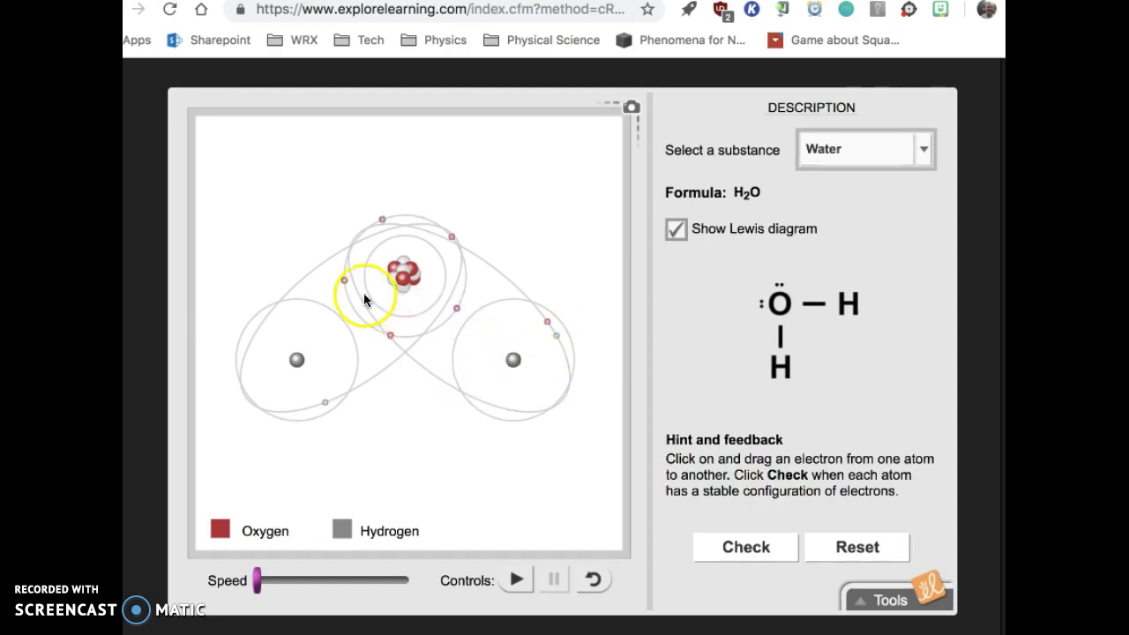
{"action": "left_click_drag", "start_coordinate": [363, 292], "coordinate": [291, 368]}
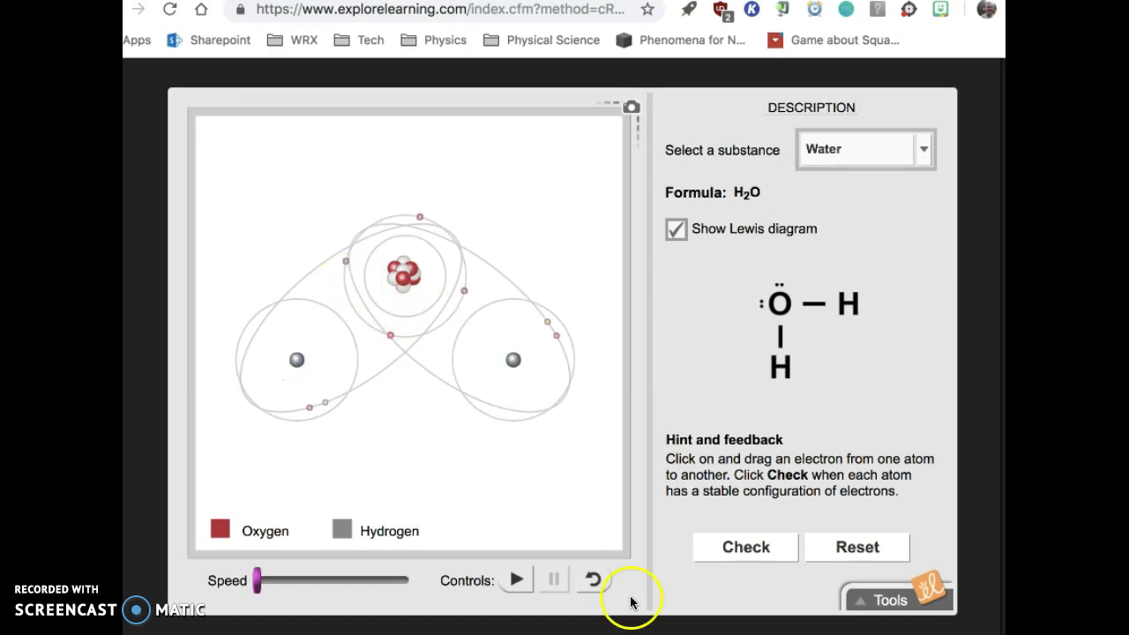
Run and pause the water simulation a few times to watch the shared orbits
{"action": "left_click", "coordinate": [516, 581]}
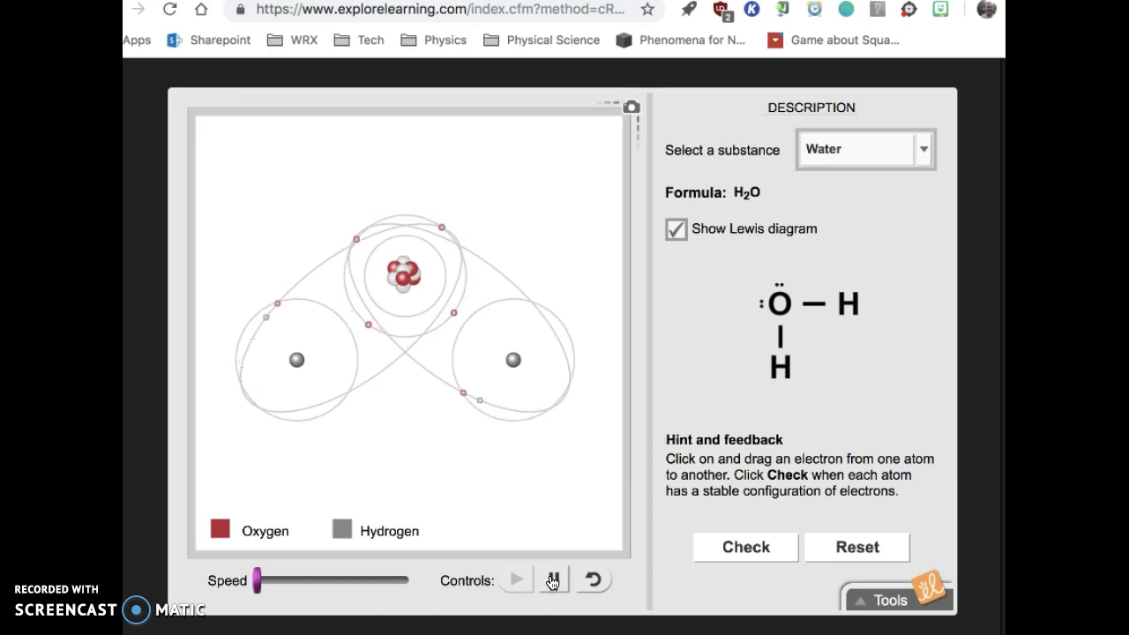
{"action": "left_click", "coordinate": [552, 581]}
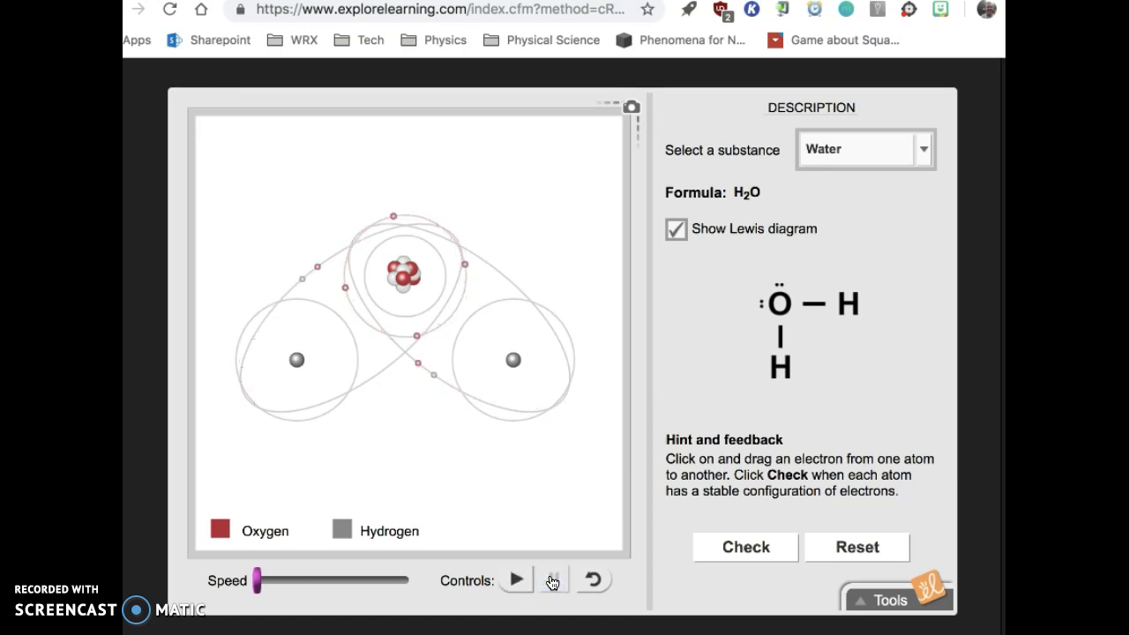
{"action": "left_click", "coordinate": [522, 577]}
{"action": "left_click", "coordinate": [545, 580]}
{"action": "left_click", "coordinate": [518, 579]}
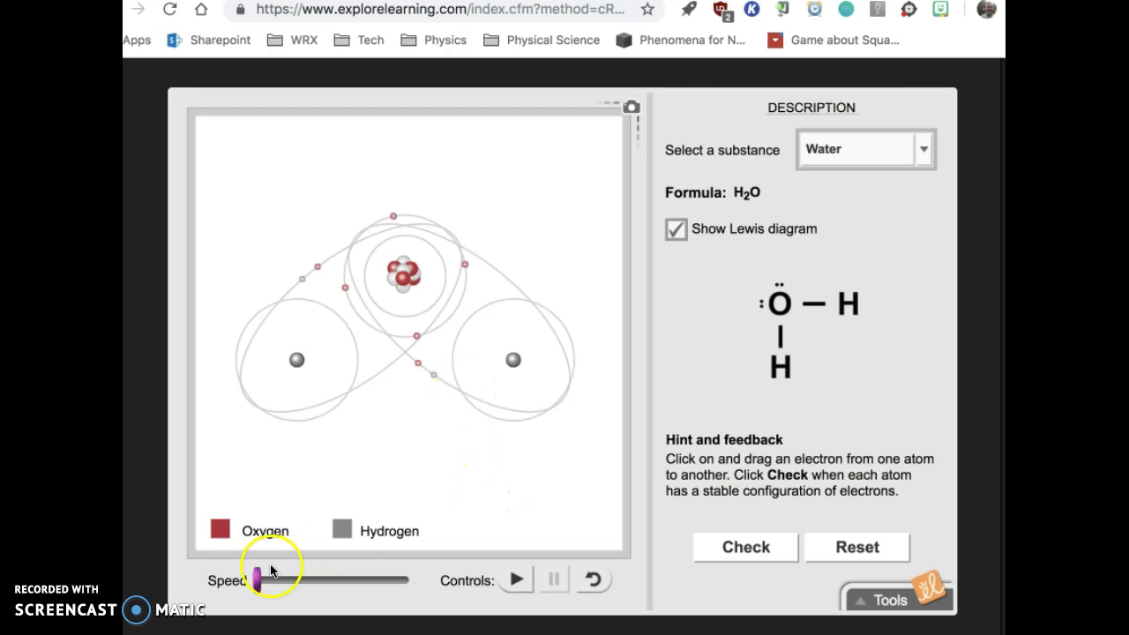
Set the speed slider to maximum, run the water molecule, then pause it
{"action": "left_click_drag", "start_coordinate": [255, 577], "coordinate": [408, 580]}
{"action": "left_click", "coordinate": [516, 579]}
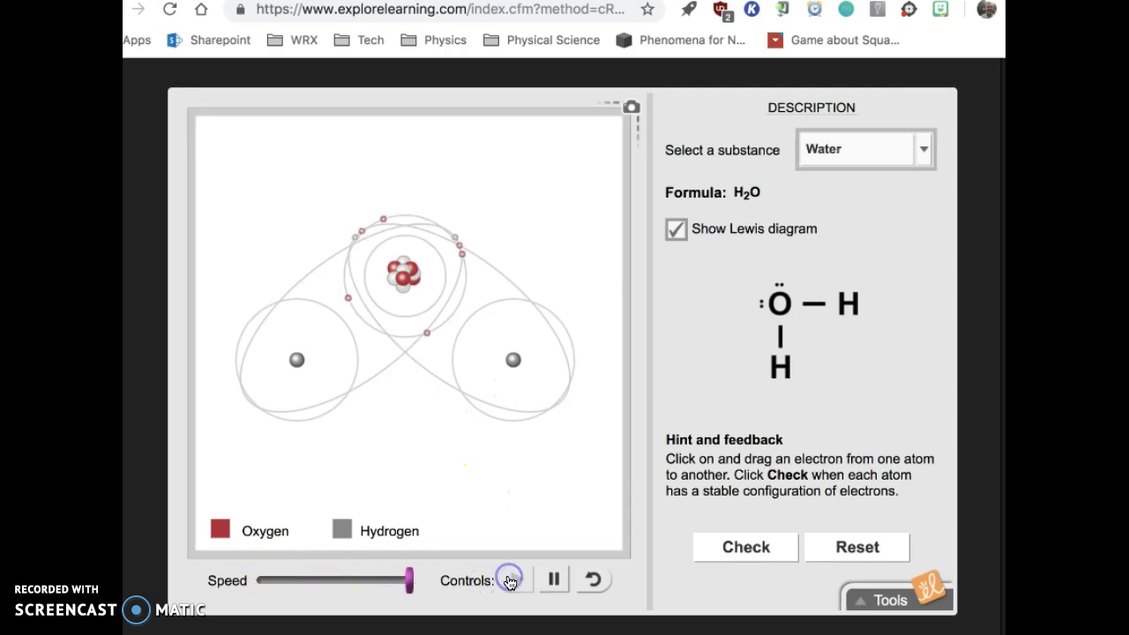
{"action": "left_click", "coordinate": [552, 577]}
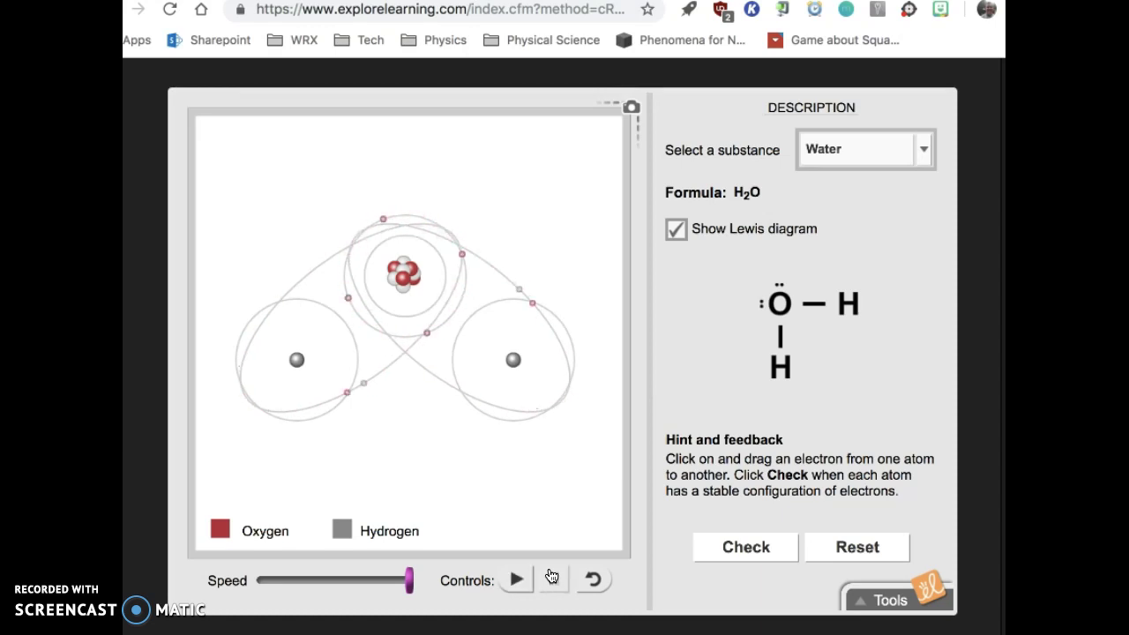